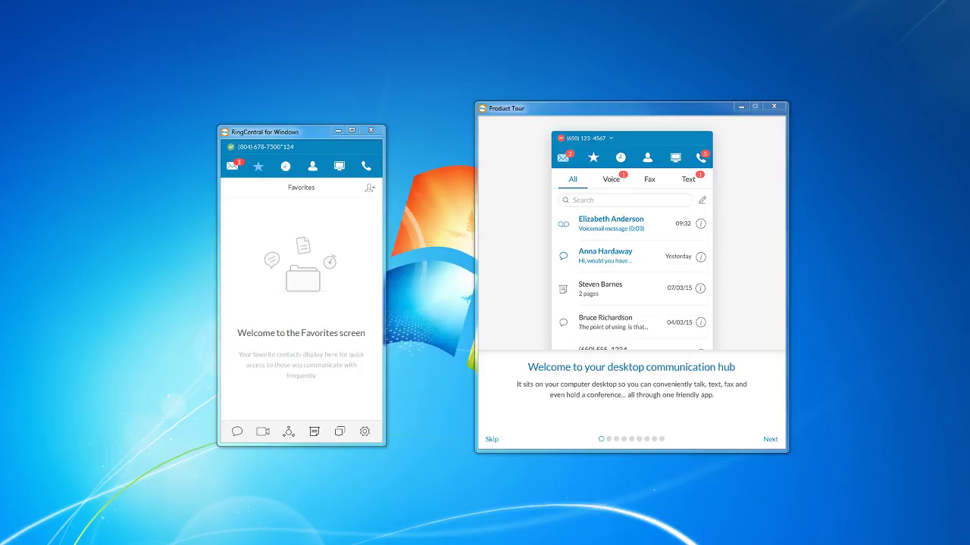
Page through every Product Tour page, including contacts, and finish the tour to close its window.
{"action": "left_click", "coordinate": [521, 118]}
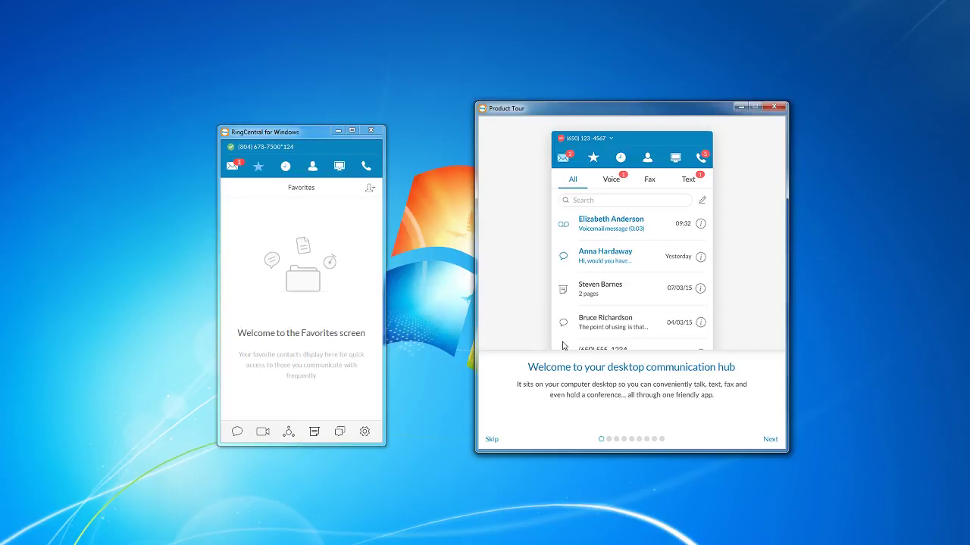
{"action": "left_click", "coordinate": [770, 441]}
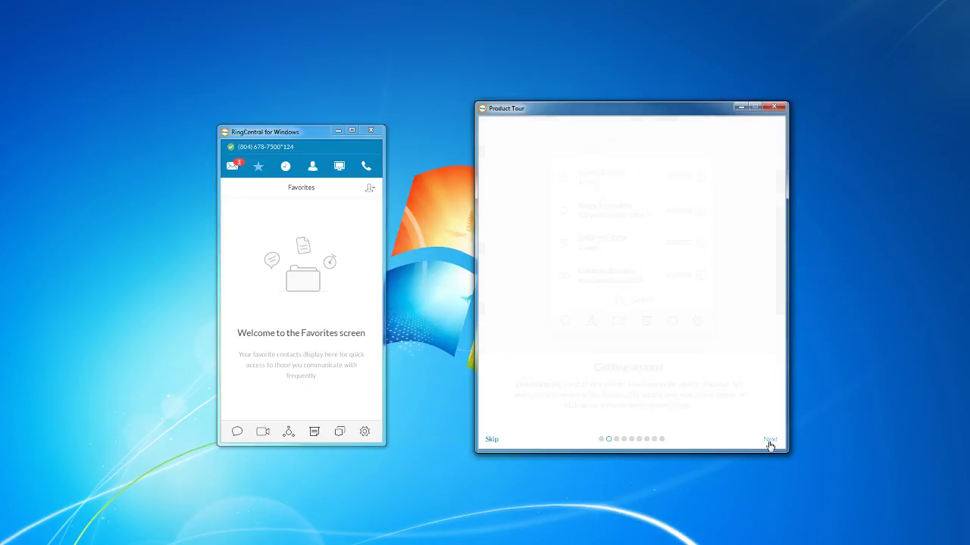
{"action": "left_click", "coordinate": [770, 444]}
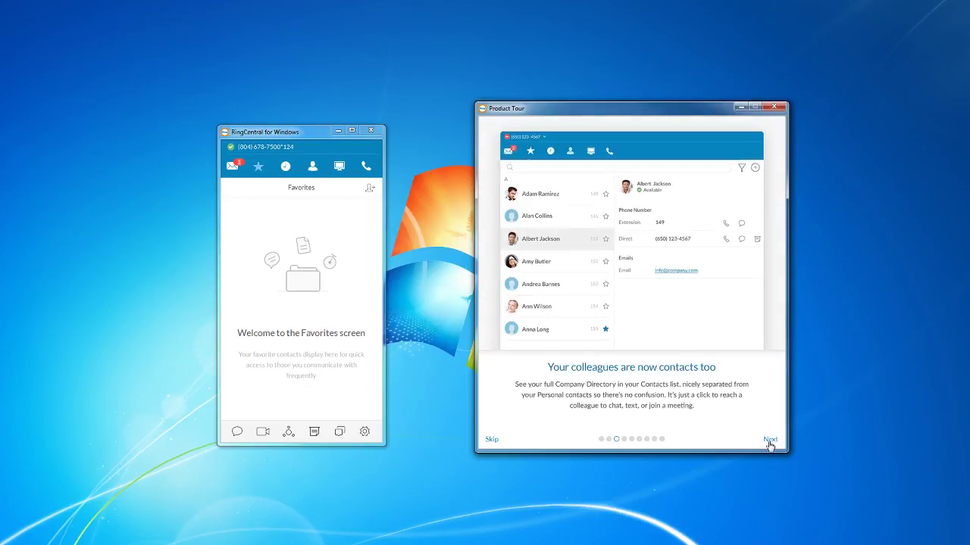
{"action": "left_click", "coordinate": [769, 442]}
{"action": "left_click", "coordinate": [769, 442]}
{"action": "left_click", "coordinate": [769, 442]}
{"action": "left_click", "coordinate": [768, 442]}
{"action": "left_click", "coordinate": [769, 441]}
{"action": "left_click", "coordinate": [769, 442]}
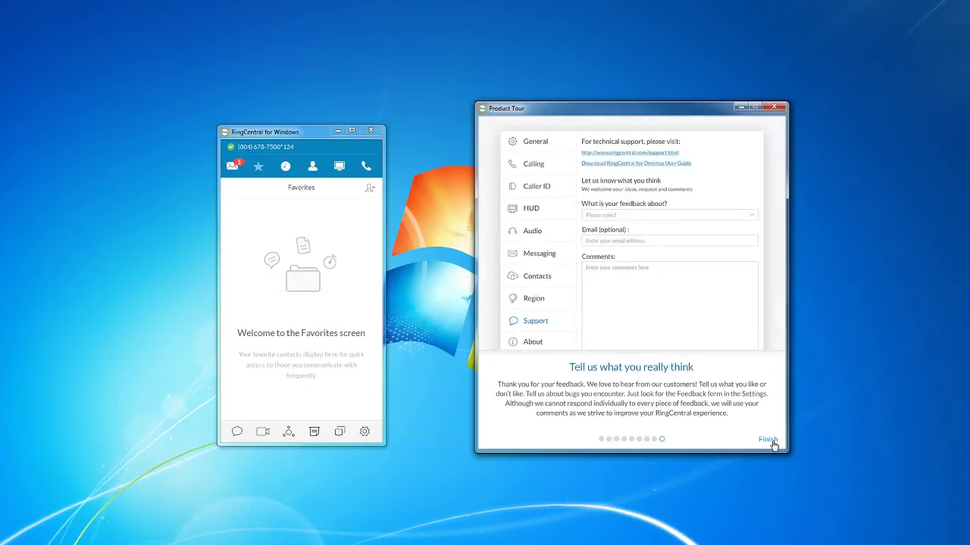
{"action": "left_click", "coordinate": [765, 442]}
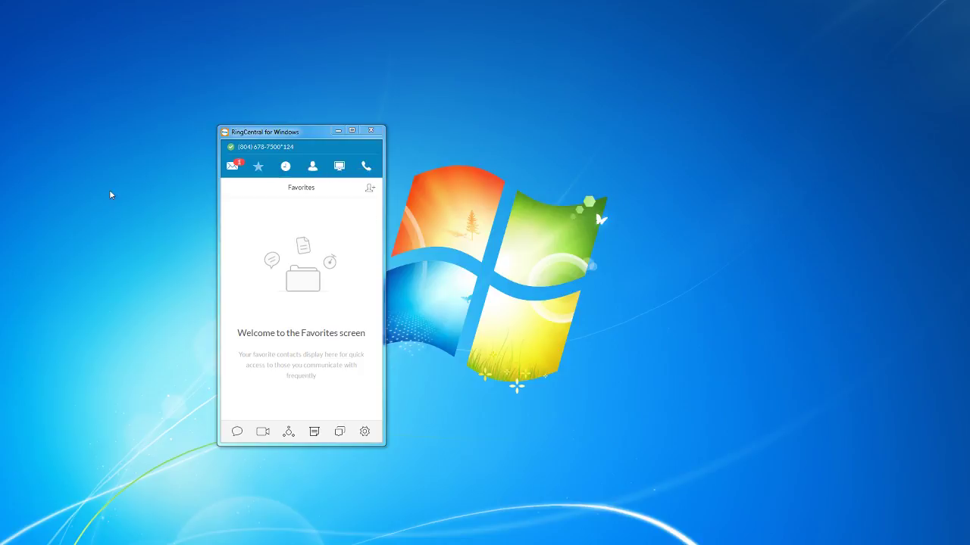
Visit the Call Log, then show the Messages list with the voice message and RC Lab 1 fax.
{"action": "left_click", "coordinate": [233, 167]}
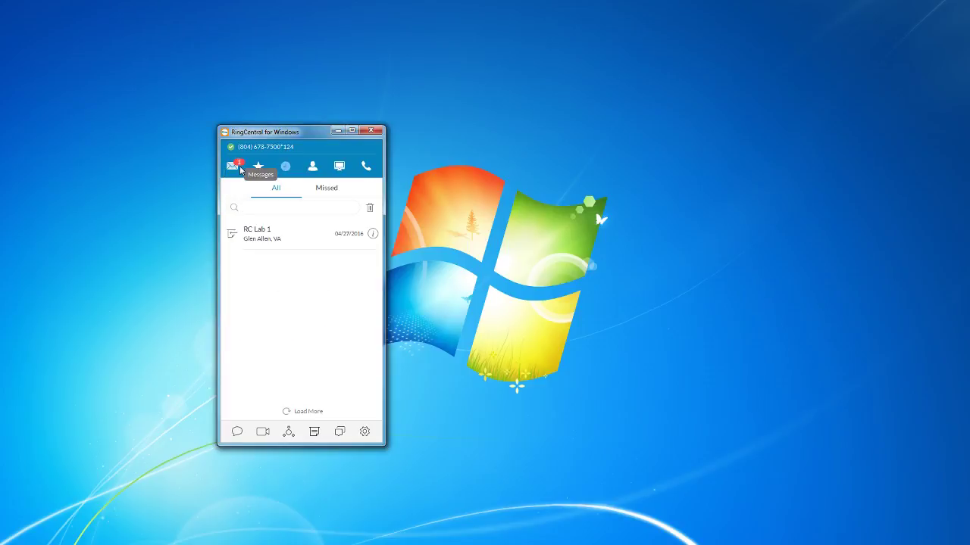
{"action": "left_click", "coordinate": [238, 169]}
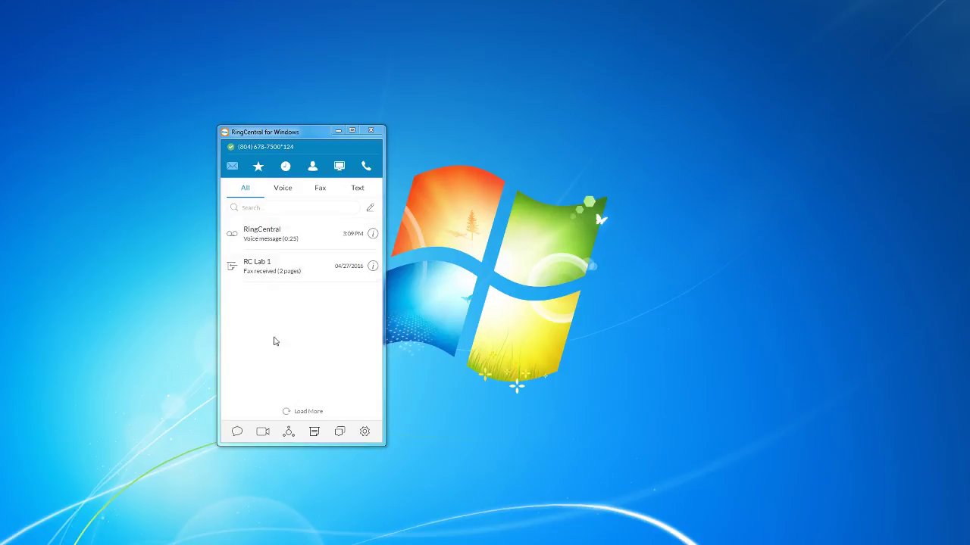
Play the RingCentral voicemail, then delete it so only the RC Lab 1 fax remains.
{"action": "left_click", "coordinate": [256, 233]}
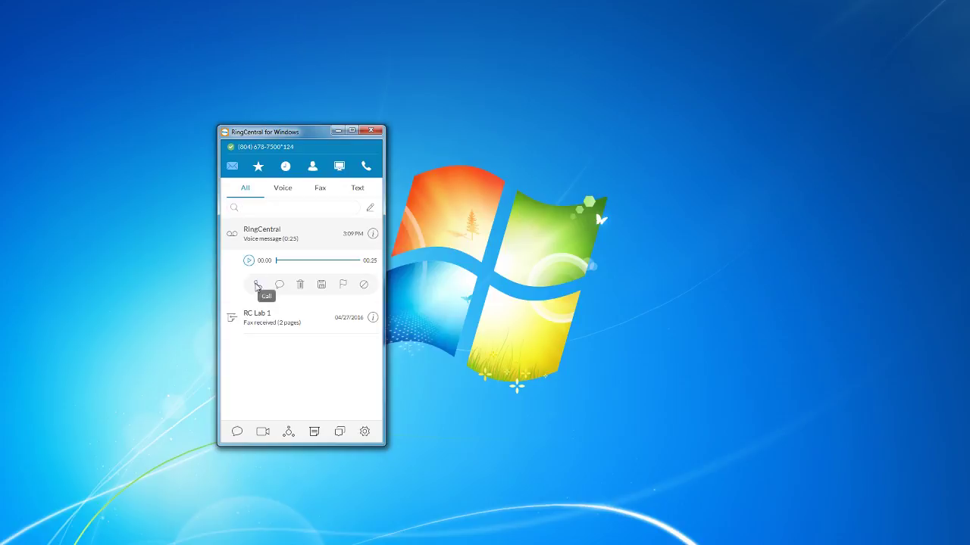
{"action": "left_click", "coordinate": [249, 261]}
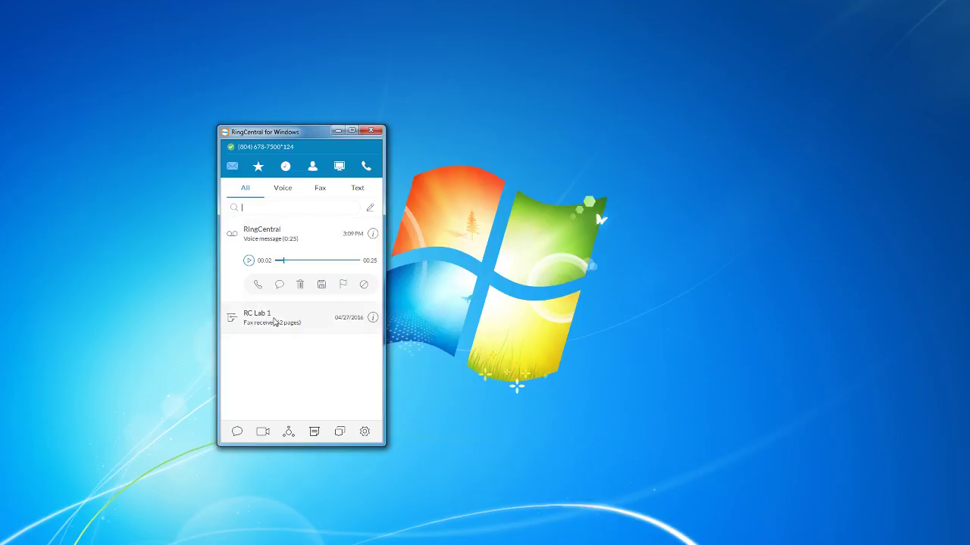
{"action": "key", "text": "Delete"}
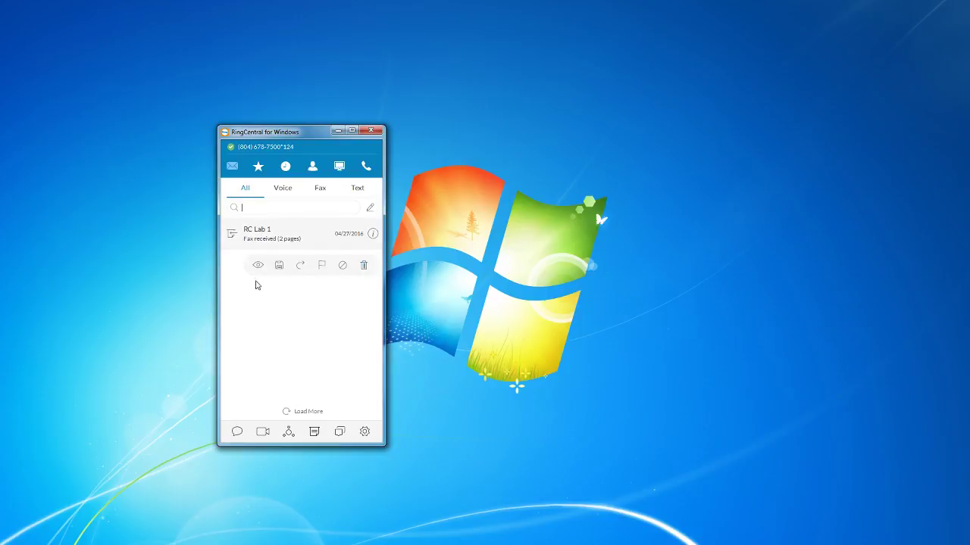
{"action": "left_click", "coordinate": [258, 266]}
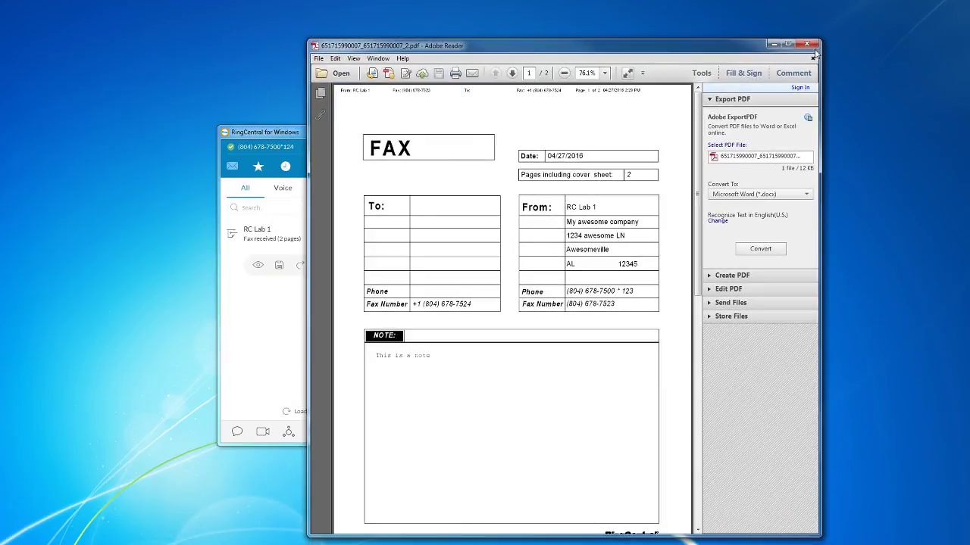
{"action": "left_click", "coordinate": [808, 46]}
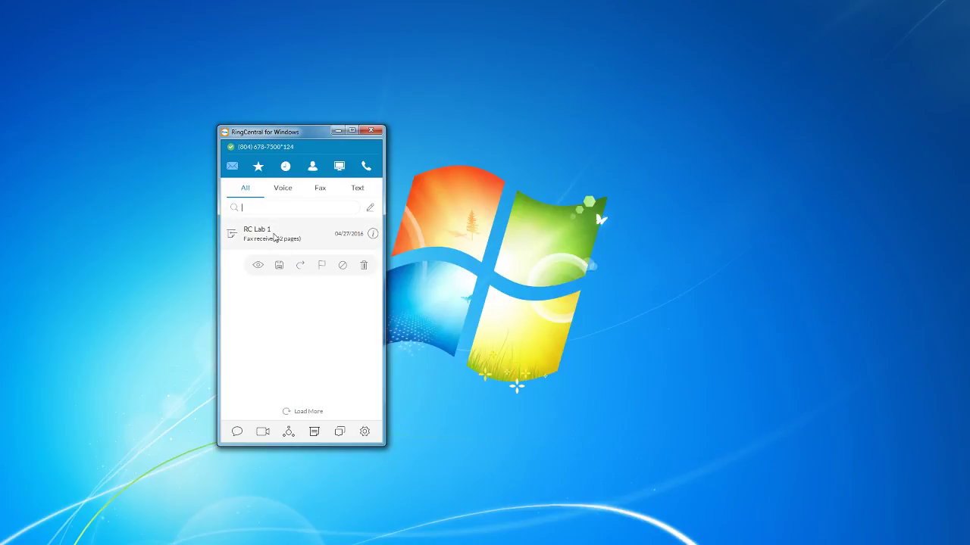
Filter messages by Voice, Fax and Text in turn, then return to the empty Favorites screen.
{"action": "left_click", "coordinate": [281, 193]}
{"action": "left_click", "coordinate": [321, 190]}
{"action": "left_click", "coordinate": [282, 192]}
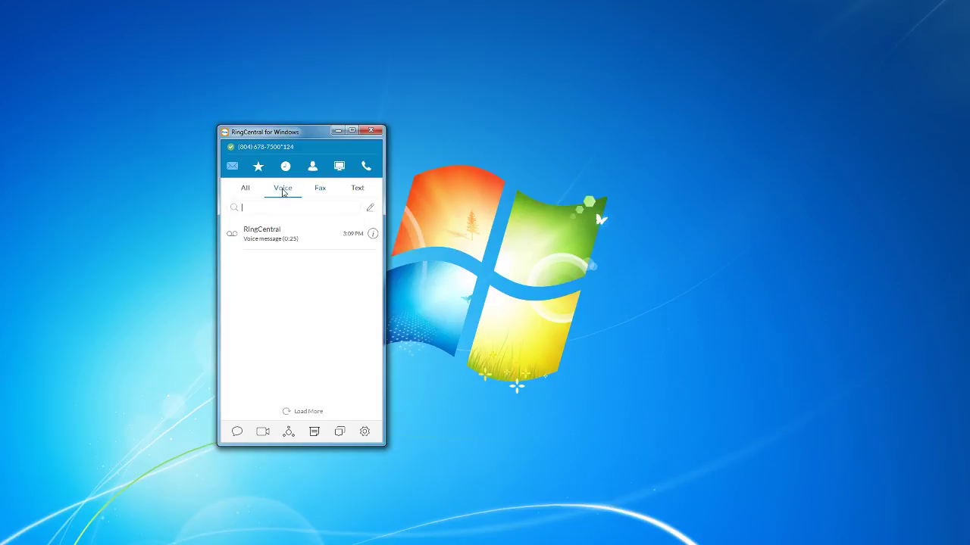
{"action": "left_click", "coordinate": [321, 191]}
{"action": "left_click", "coordinate": [358, 189]}
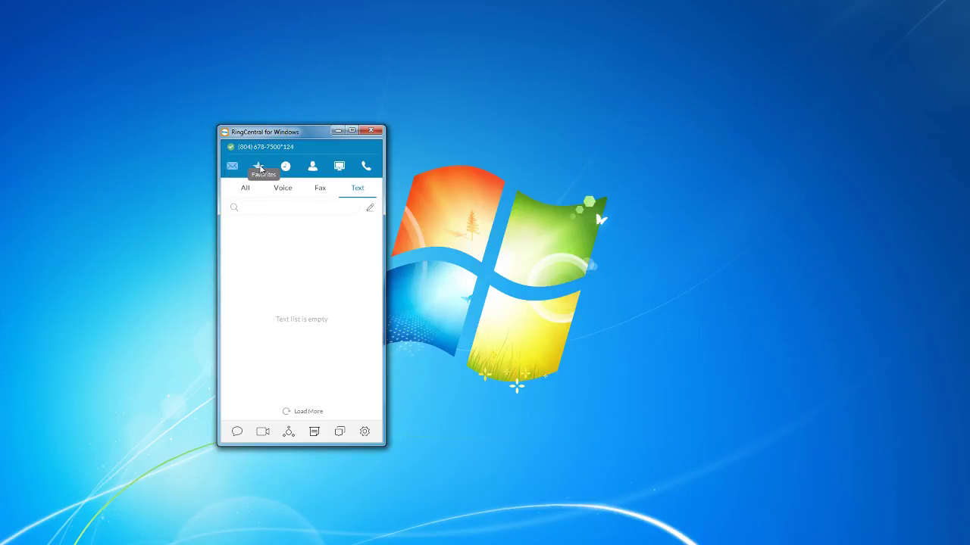
{"action": "left_click", "coordinate": [260, 170]}
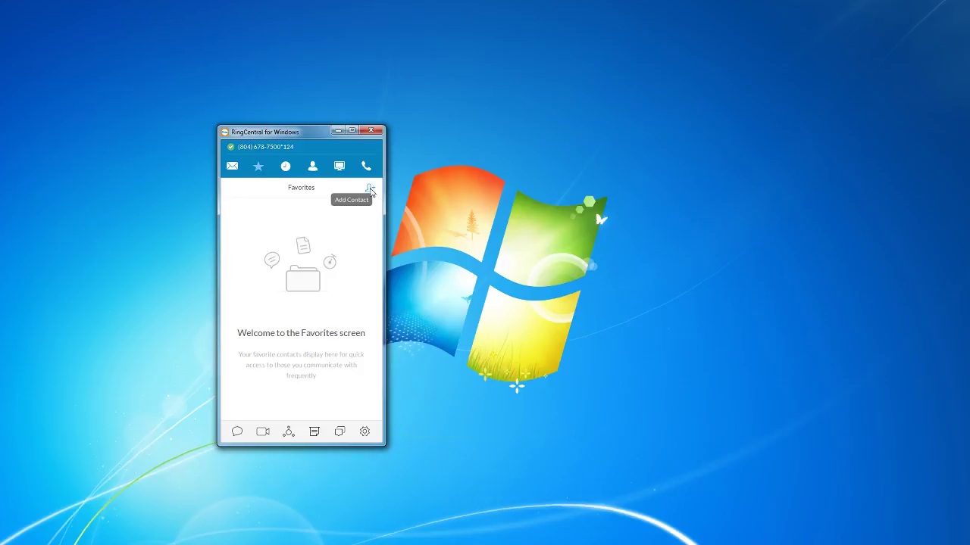
Search contacts for 'lab', star RC Lab 1, Lab VVX-410 and Lab IP6000, and save them as favorites.
{"action": "left_click", "coordinate": [369, 188]}
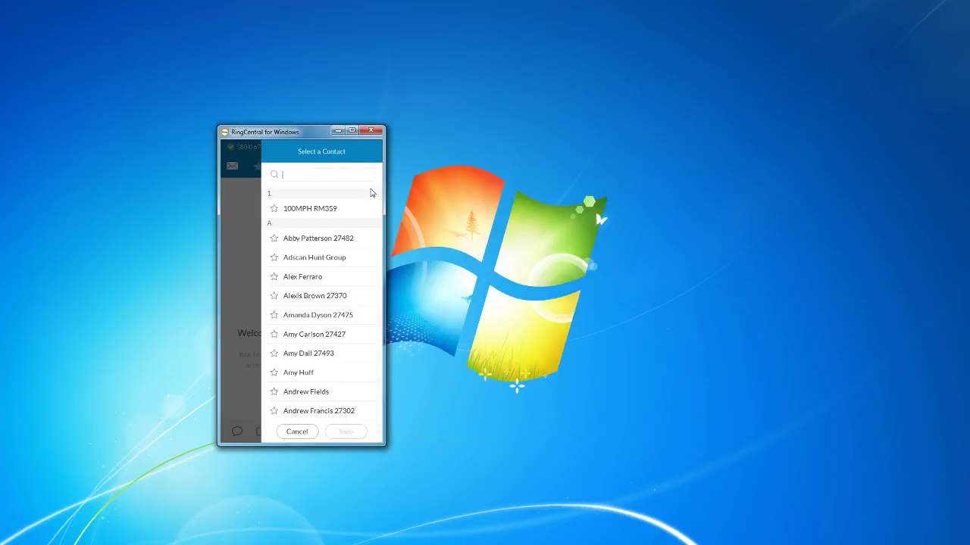
{"action": "type", "text": "lab"}
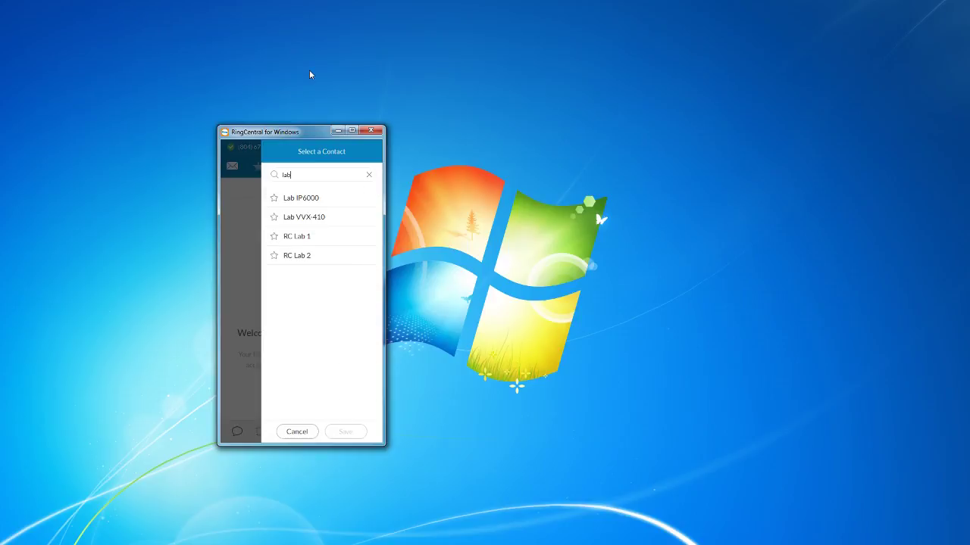
{"action": "left_click", "coordinate": [274, 237]}
{"action": "left_click", "coordinate": [275, 217]}
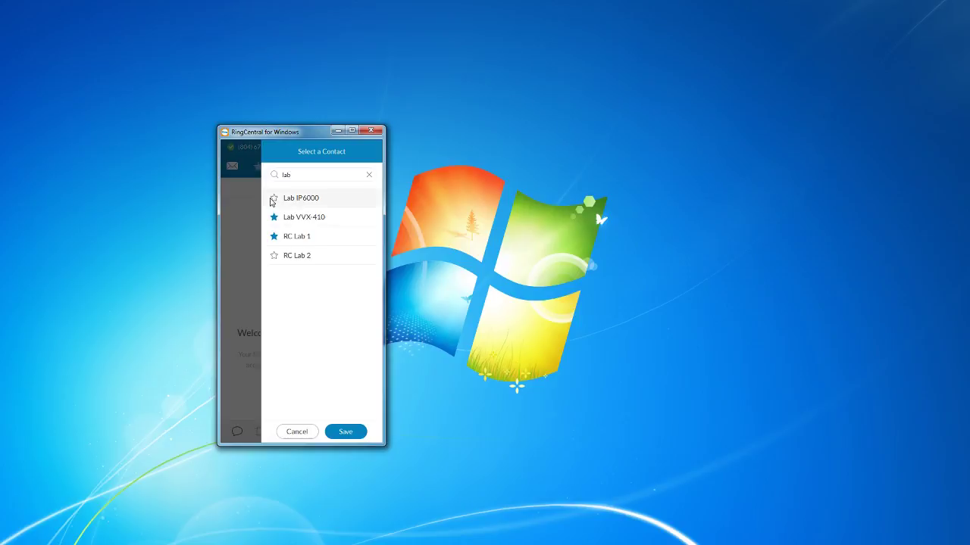
{"action": "left_click", "coordinate": [274, 198]}
{"action": "left_click", "coordinate": [351, 432]}
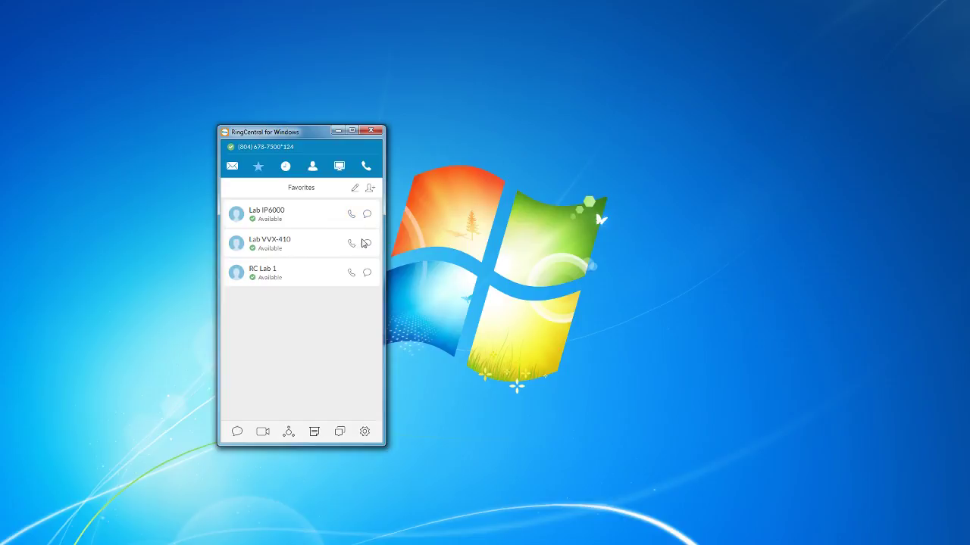
Edit Favorites, drag Lab IP6000 to the bottom of the list, and confirm the new order.
{"action": "left_click", "coordinate": [354, 194]}
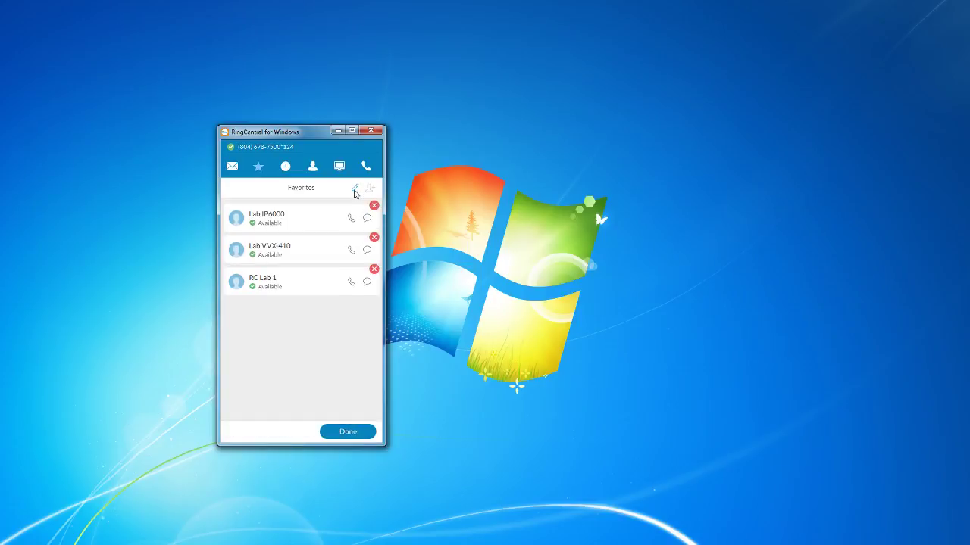
{"action": "left_click_drag", "start_coordinate": [307, 216], "coordinate": [282, 218]}
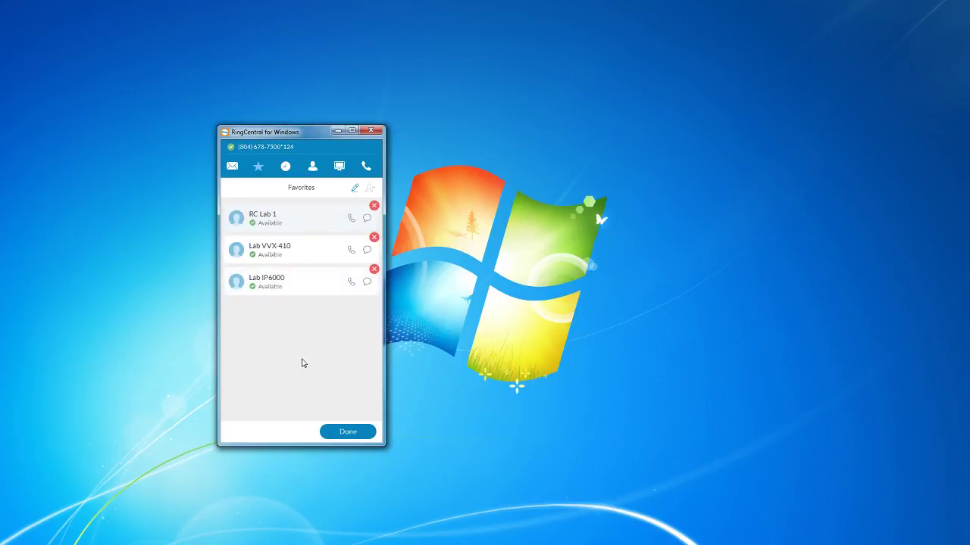
{"action": "left_click", "coordinate": [338, 433]}
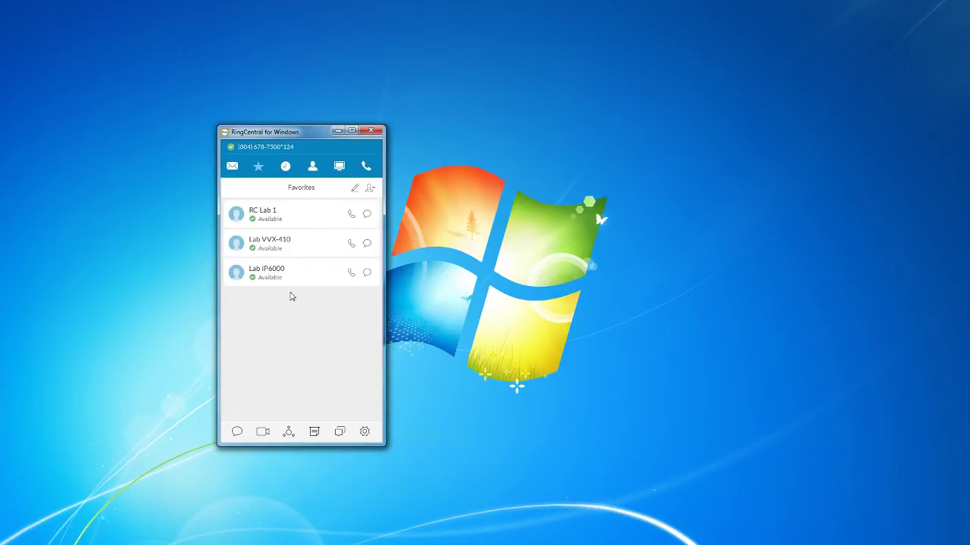
Open the Call Log, view the RC Lab 1 call details, then return to the list.
{"action": "left_click", "coordinate": [285, 167]}
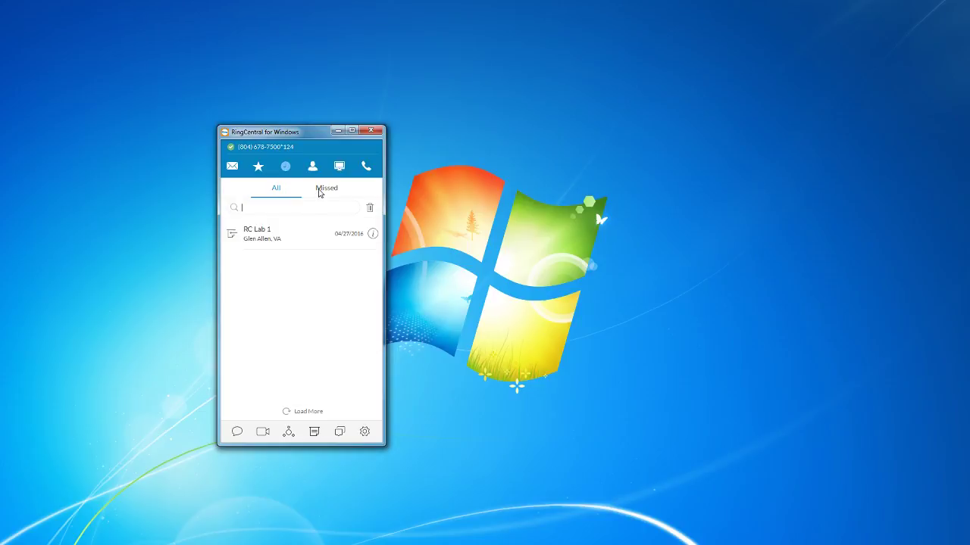
{"action": "left_click", "coordinate": [374, 235]}
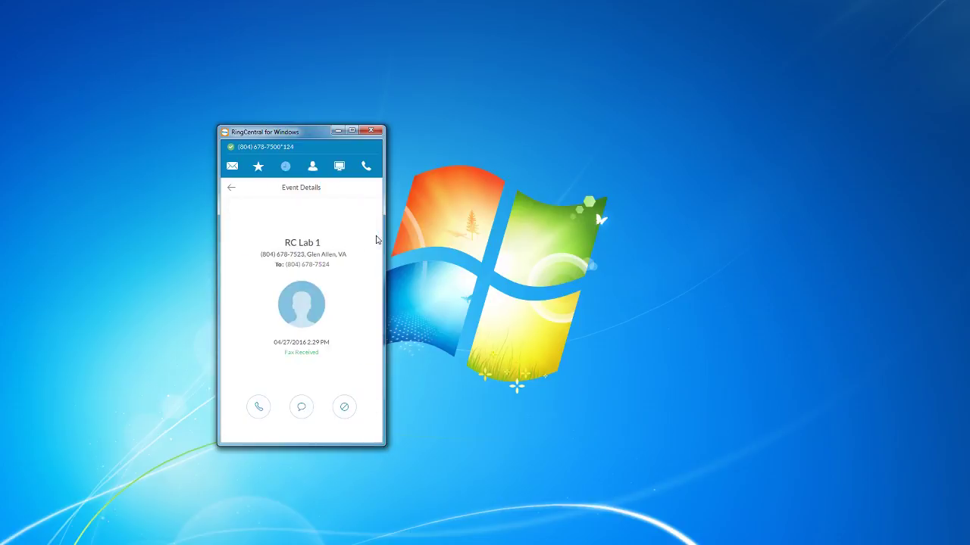
{"action": "left_click", "coordinate": [227, 187]}
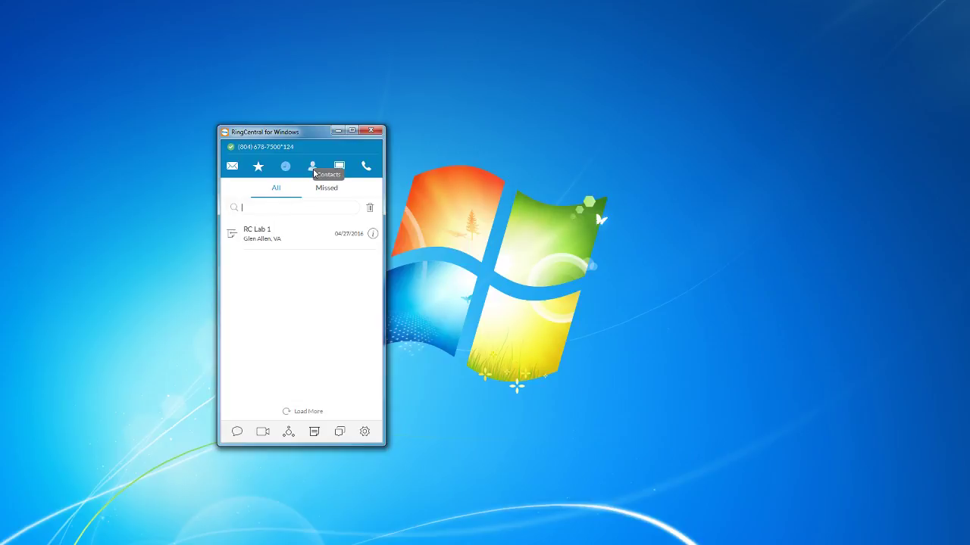
Search the Contacts directory for 'lab', then switch to the empty HUD screen.
{"action": "left_click", "coordinate": [312, 167]}
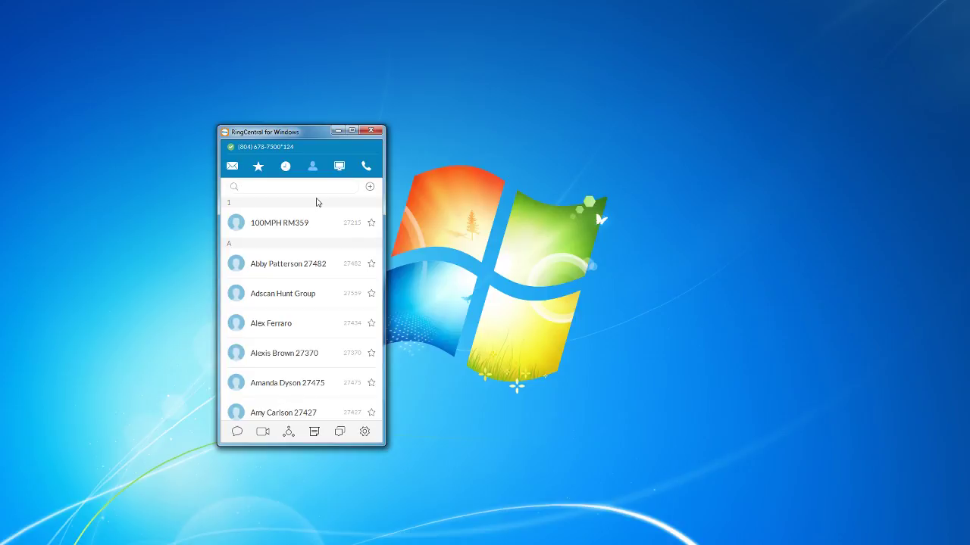
{"action": "type", "text": "lab"}
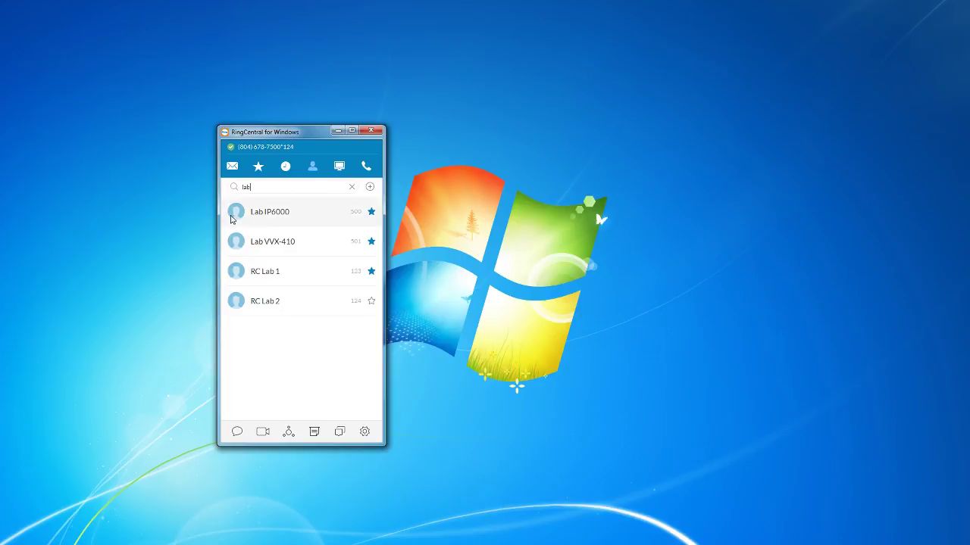
{"action": "left_click", "coordinate": [339, 166]}
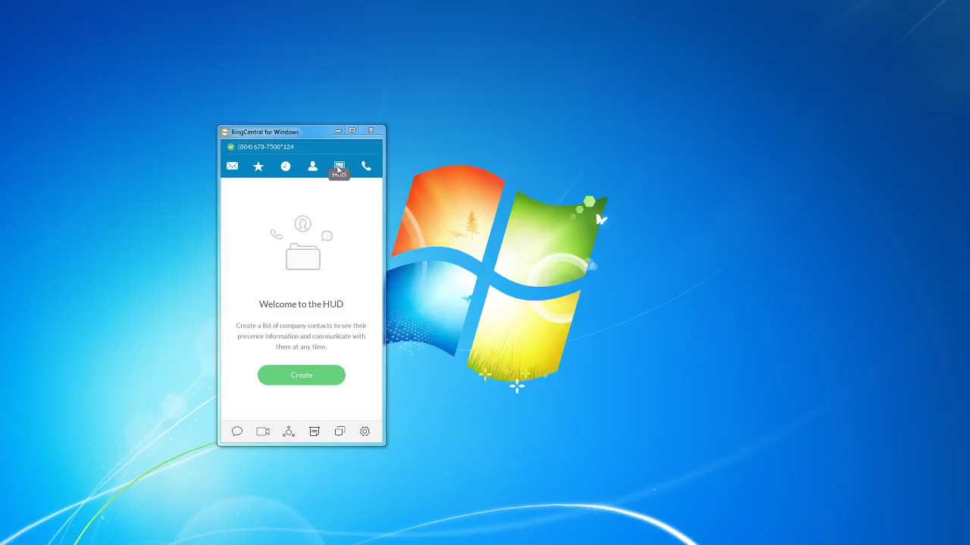
Create a HUD list with Lab IP6000 found via 'lab', save it, and confirm the desk phone warning.
{"action": "left_click", "coordinate": [256, 175]}
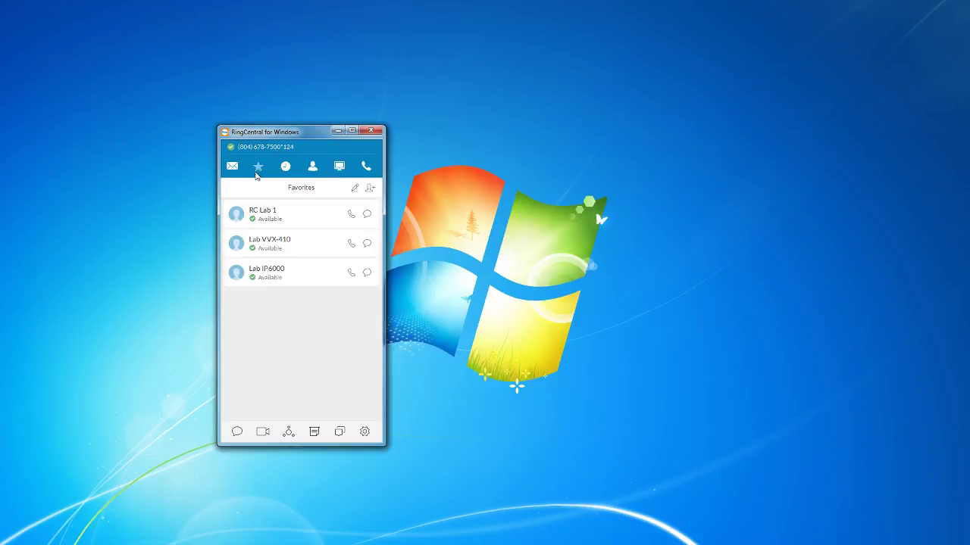
{"action": "left_click", "coordinate": [341, 168]}
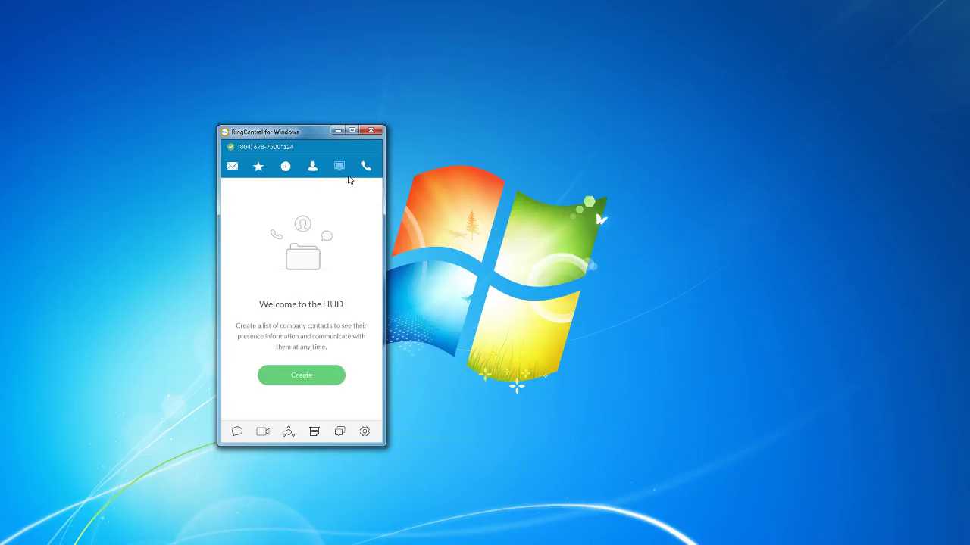
{"action": "left_click", "coordinate": [288, 378]}
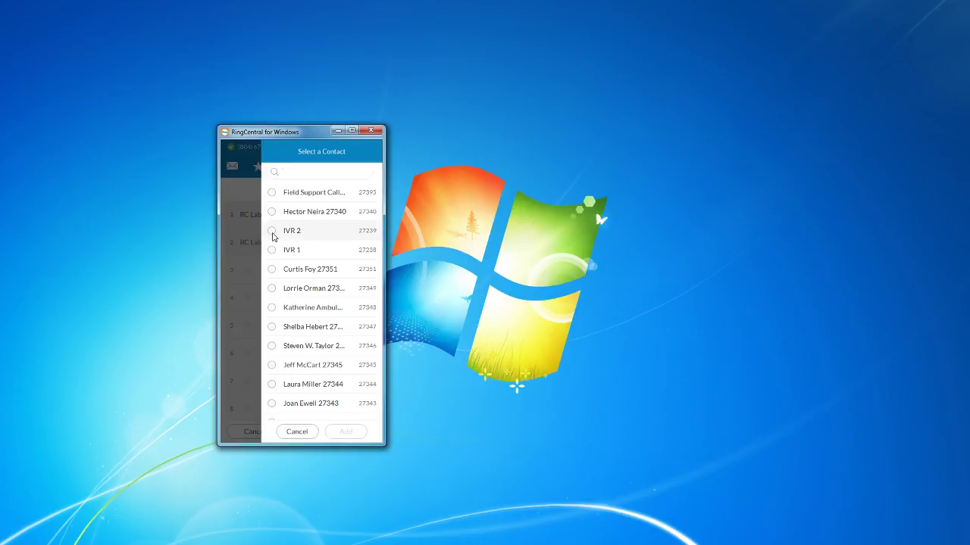
{"action": "type", "text": "lab"}
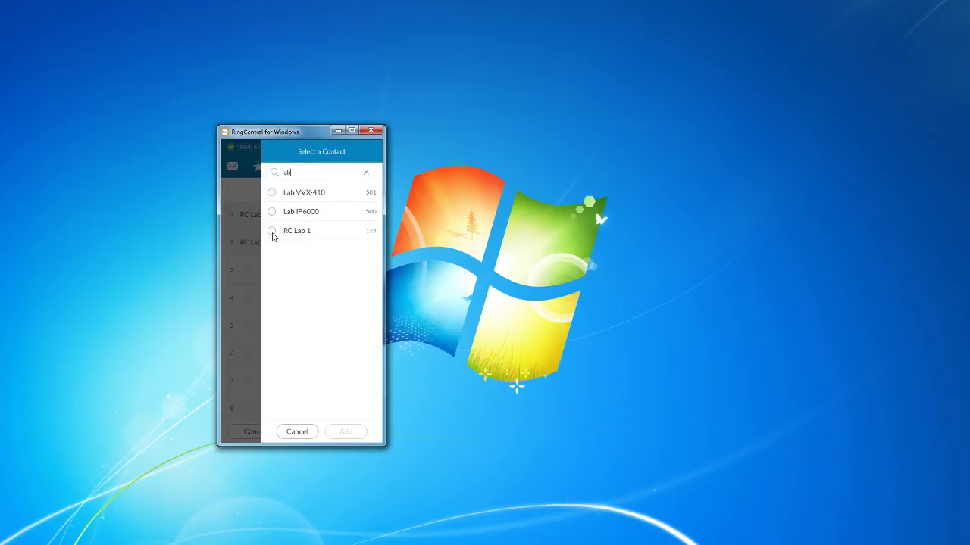
{"action": "left_click", "coordinate": [274, 213]}
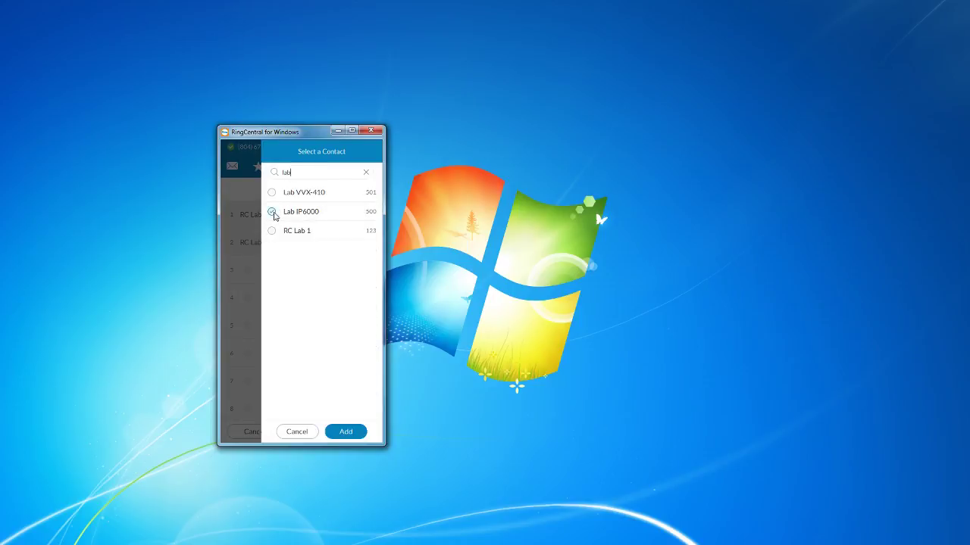
{"action": "left_click", "coordinate": [345, 432]}
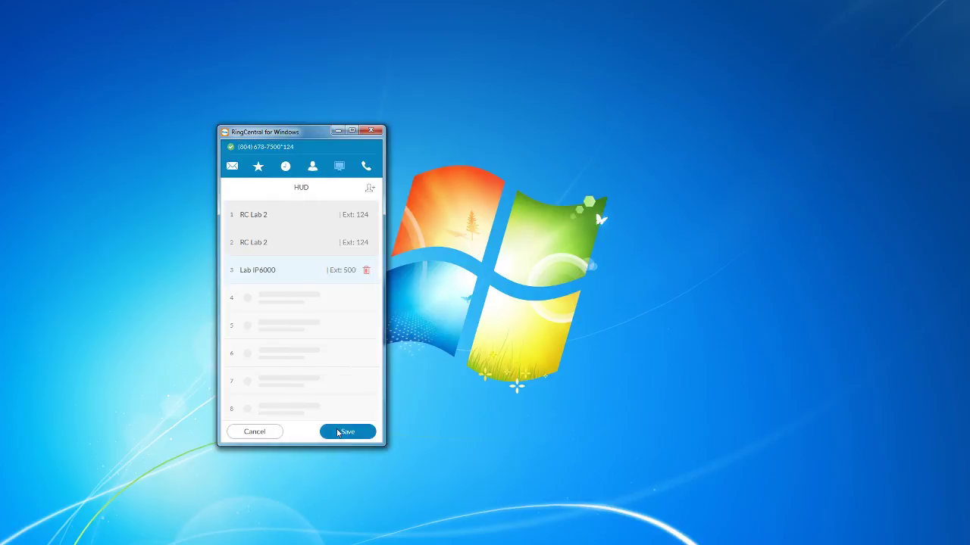
{"action": "left_click", "coordinate": [337, 433]}
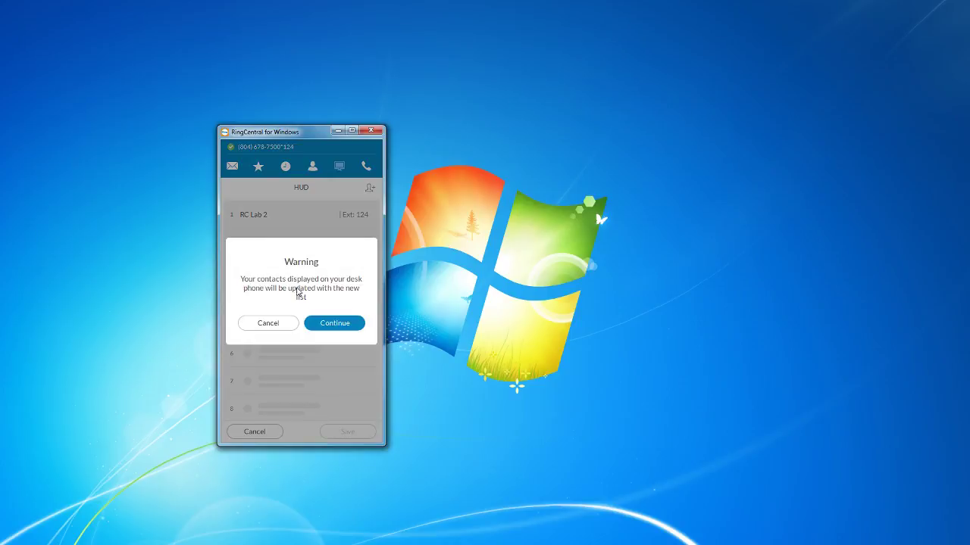
{"action": "left_click", "coordinate": [334, 325]}
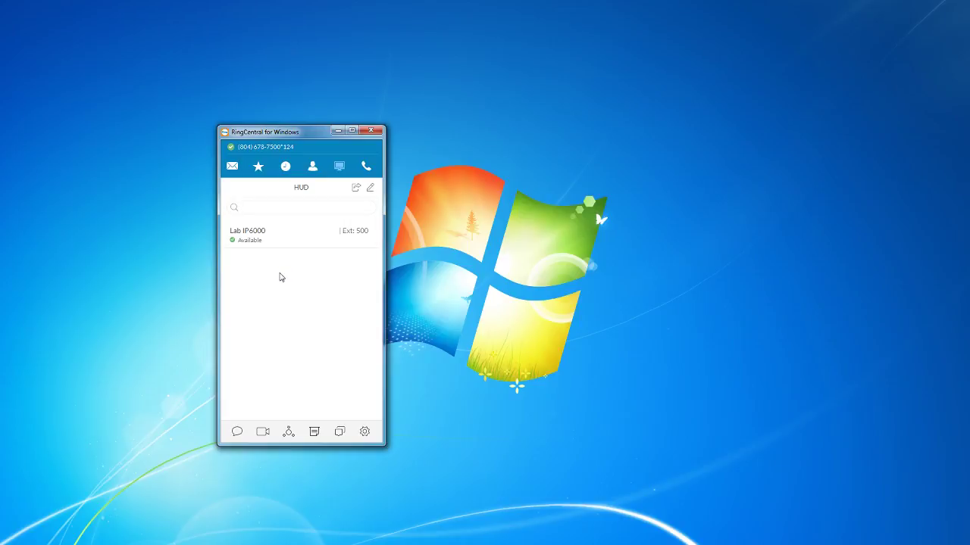
Undock the HUD list into its own window and place it beside the main window.
{"action": "mouse_move", "coordinate": [278, 230]}
{"action": "left_click", "coordinate": [357, 188]}
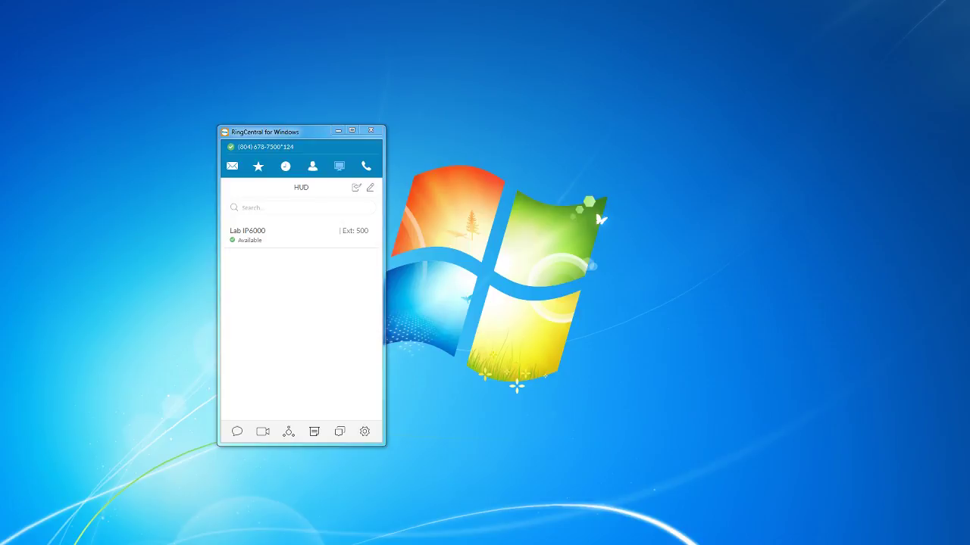
{"action": "left_click_drag", "start_coordinate": [741, 4], "coordinate": [604, 115]}
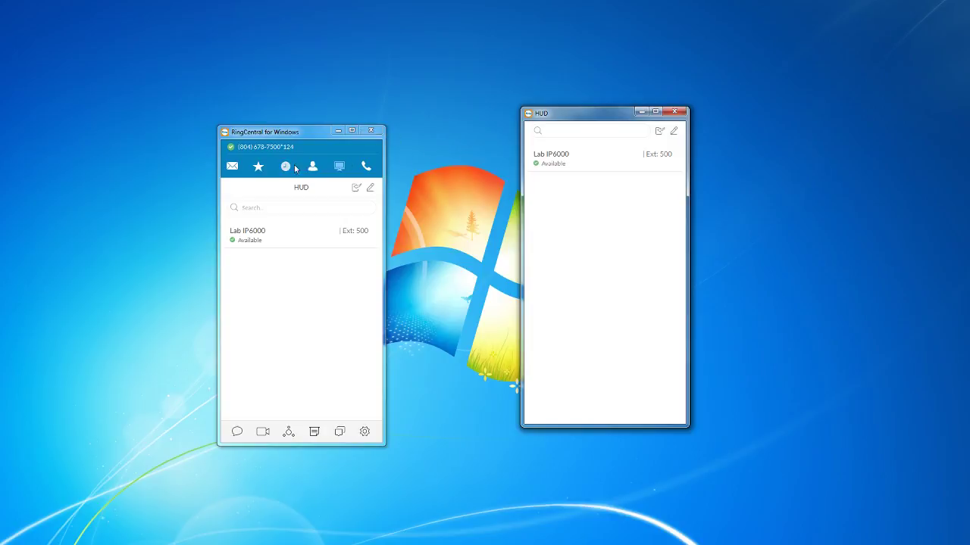
Switch through Messages, Favorites and Call Log, then close the separate HUD window.
{"action": "left_click", "coordinate": [231, 166]}
{"action": "left_click", "coordinate": [259, 167]}
{"action": "left_click", "coordinate": [285, 166]}
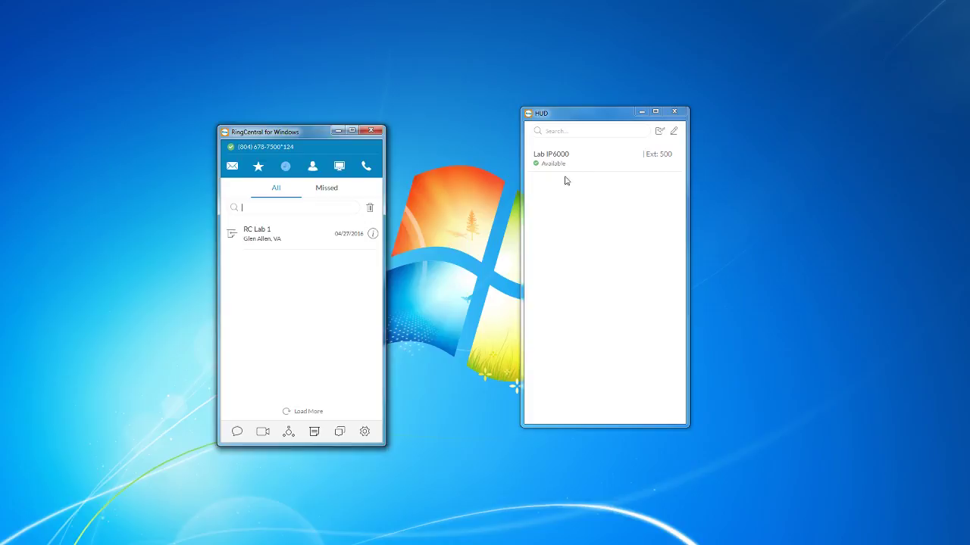
{"action": "left_click", "coordinate": [677, 115]}
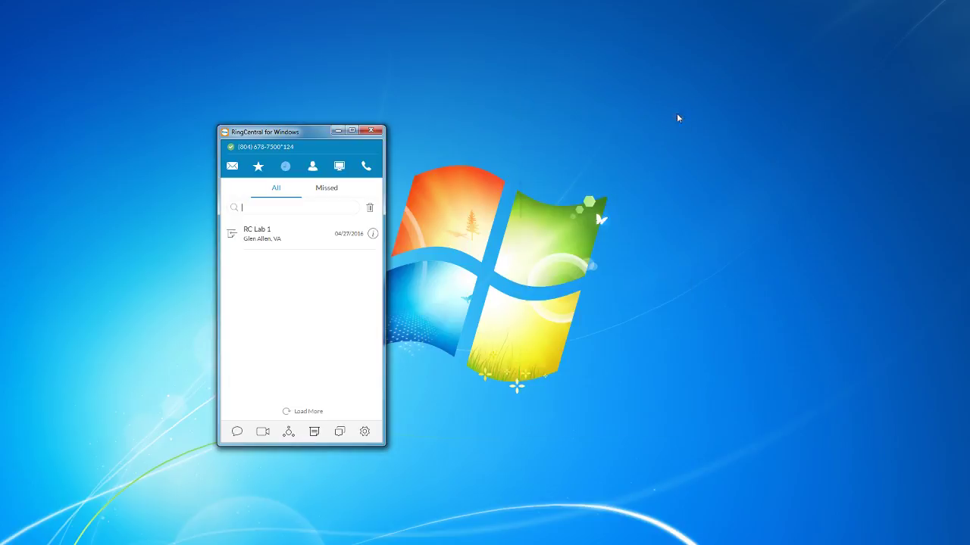
Enter a trial phone number in the Dial Pad's To field, then delete it.
{"action": "left_click", "coordinate": [365, 167]}
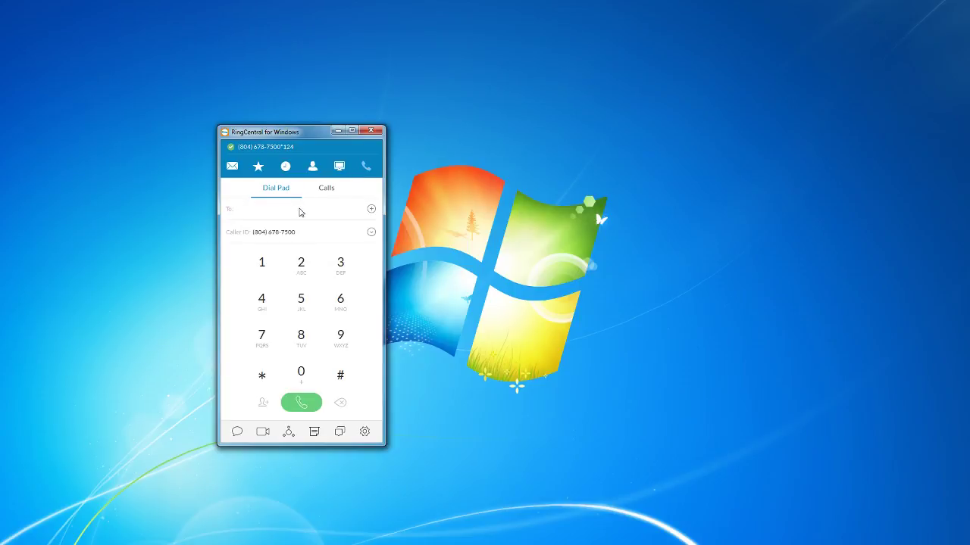
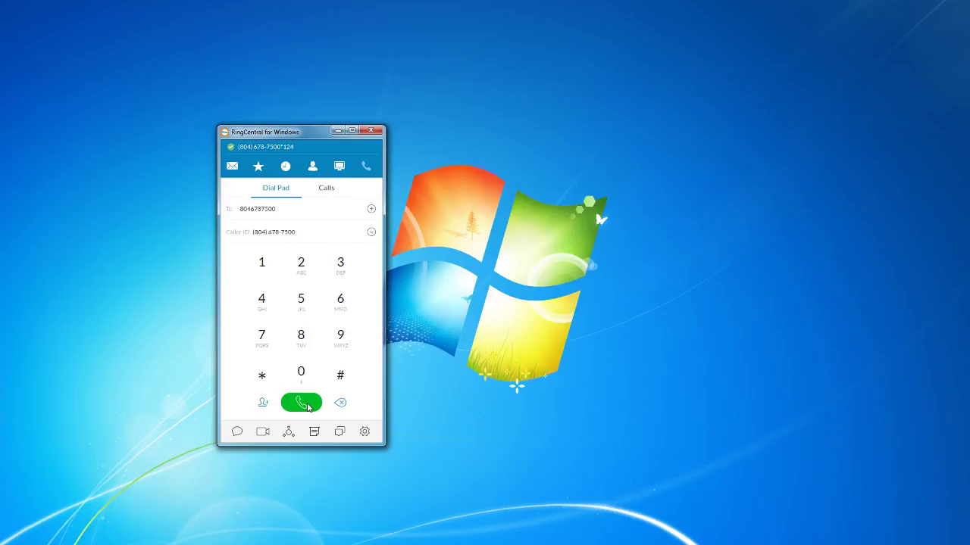
{"action": "left_click_drag", "start_coordinate": [300, 211], "coordinate": [212, 217]}
{"action": "key", "text": "BackSpace"}
Compose and send a 'Test' text message to RC Lab 1.
{"action": "left_click", "coordinate": [237, 433]}
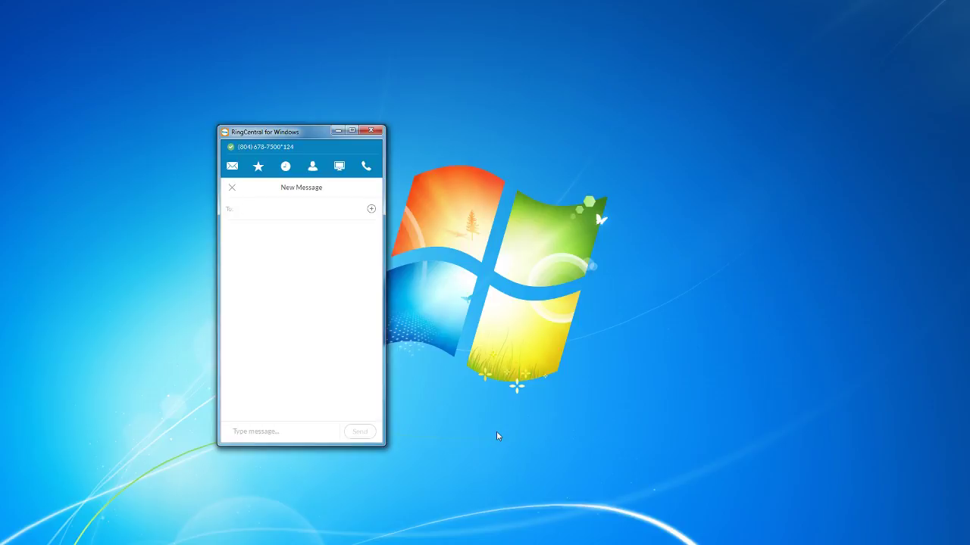
{"action": "type", "text": "23"}
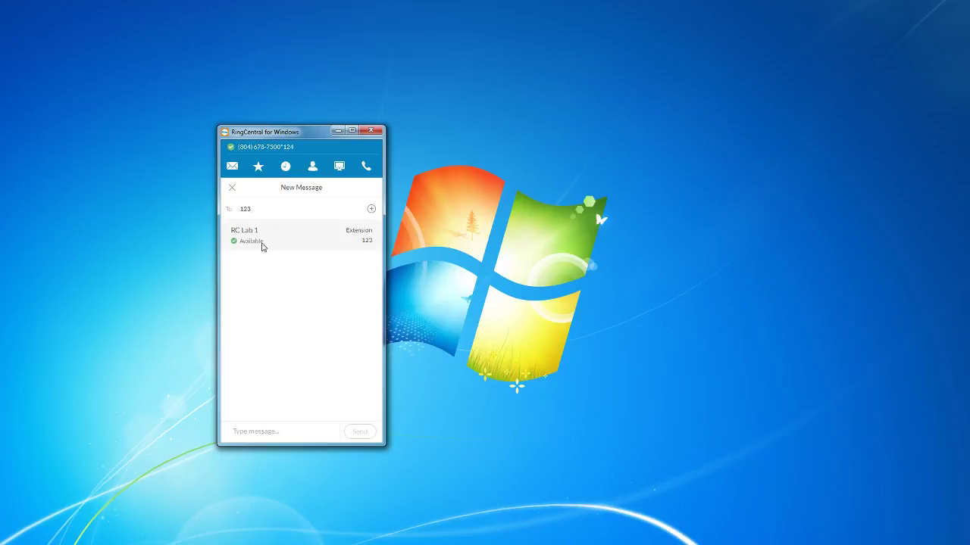
{"action": "left_click", "coordinate": [304, 242]}
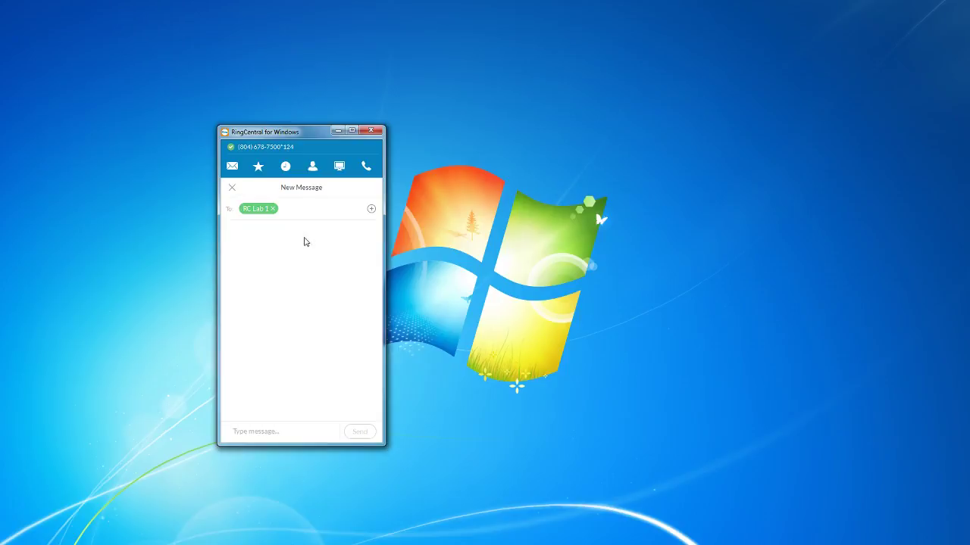
{"action": "left_click", "coordinate": [258, 431]}
{"action": "type", "text": "Test text"}
{"action": "left_click", "coordinate": [356, 436]}
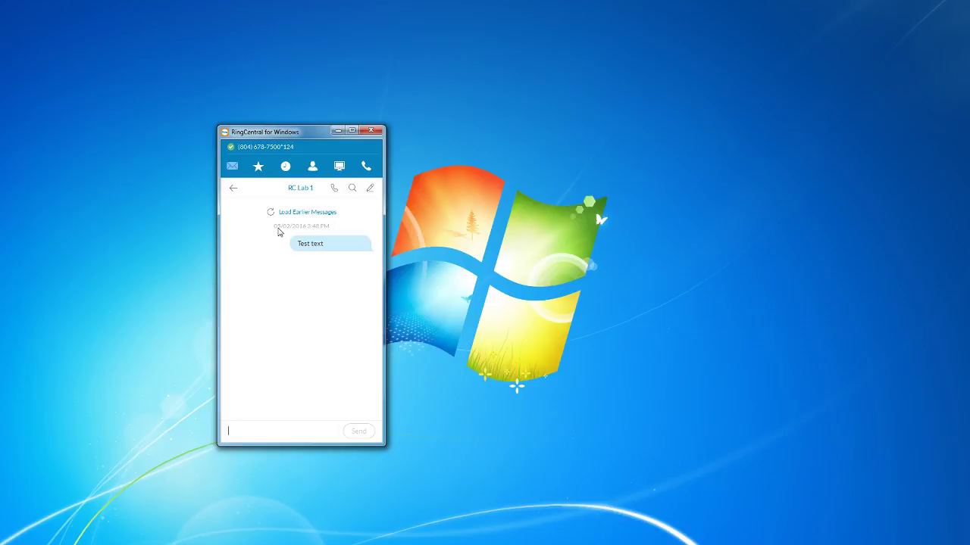
Return to the Messages list and move the RingCentral Meetings window slightly left.
{"action": "left_click", "coordinate": [233, 189]}
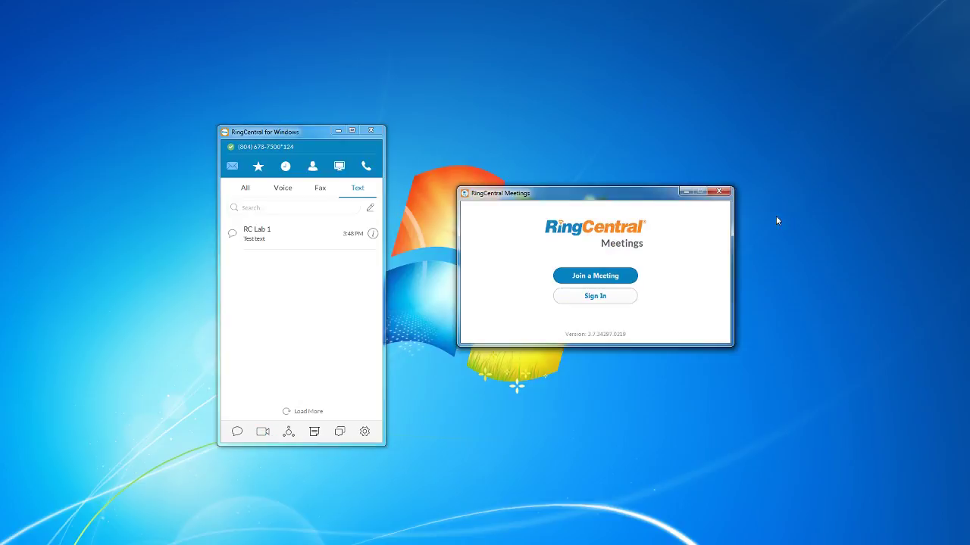
{"action": "left_click_drag", "start_coordinate": [552, 195], "coordinate": [523, 201]}
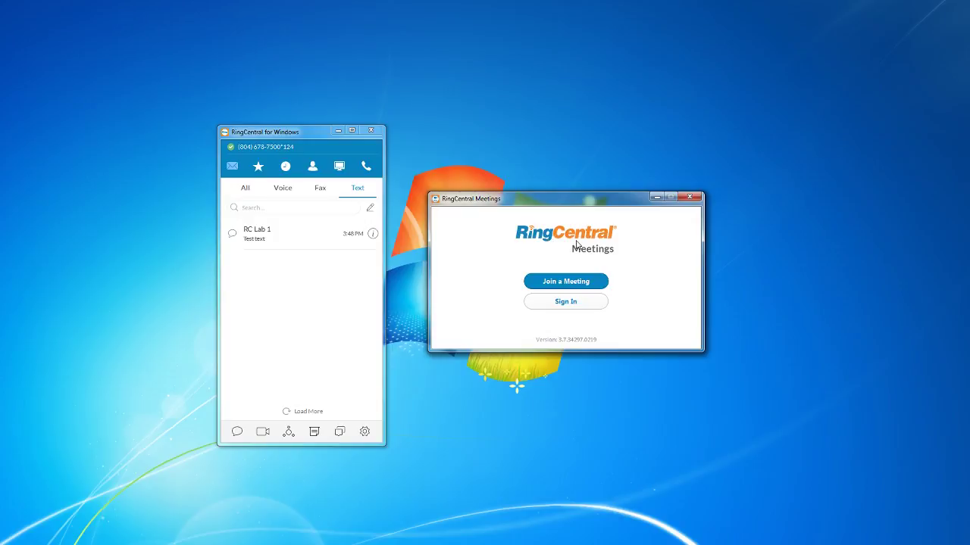
{"action": "left_click", "coordinate": [691, 198]}
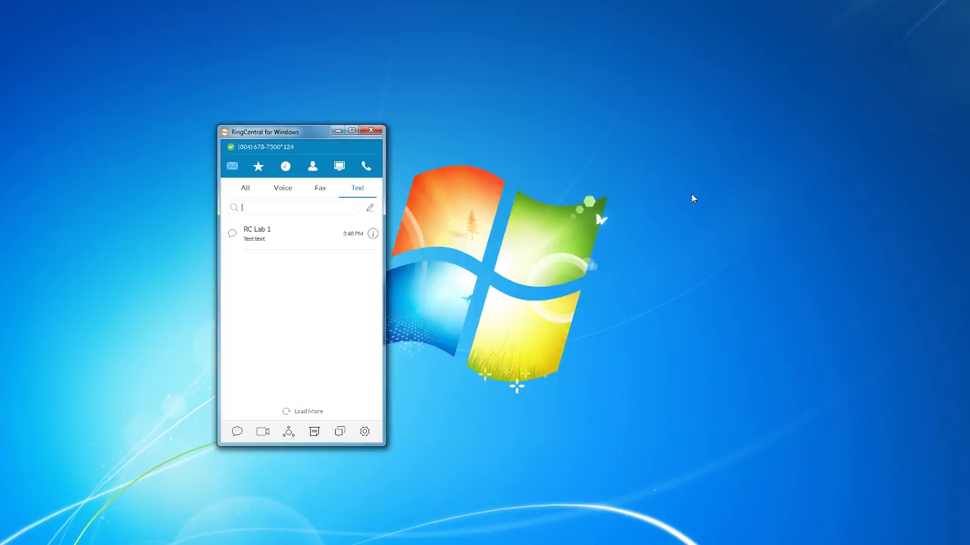
{"action": "left_click", "coordinate": [288, 436]}
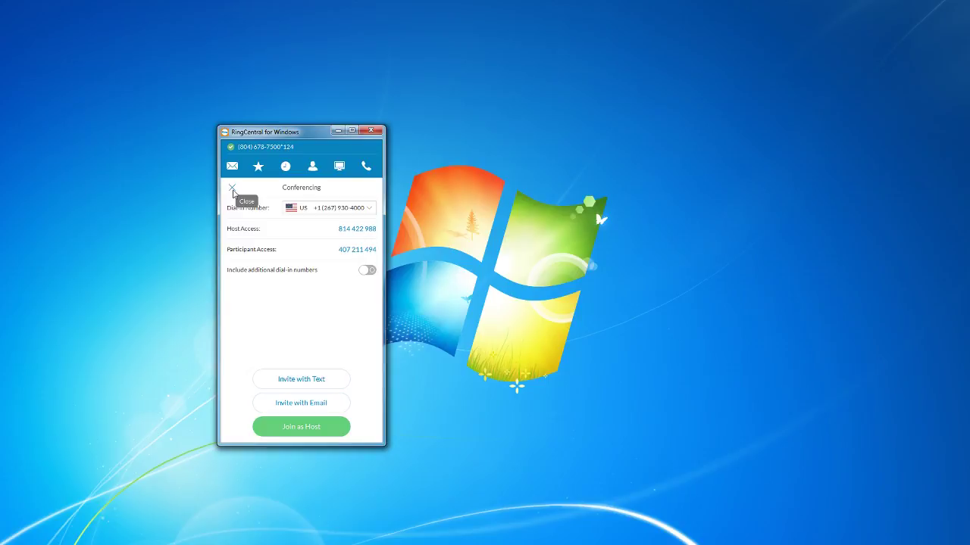
{"action": "left_click", "coordinate": [232, 190]}
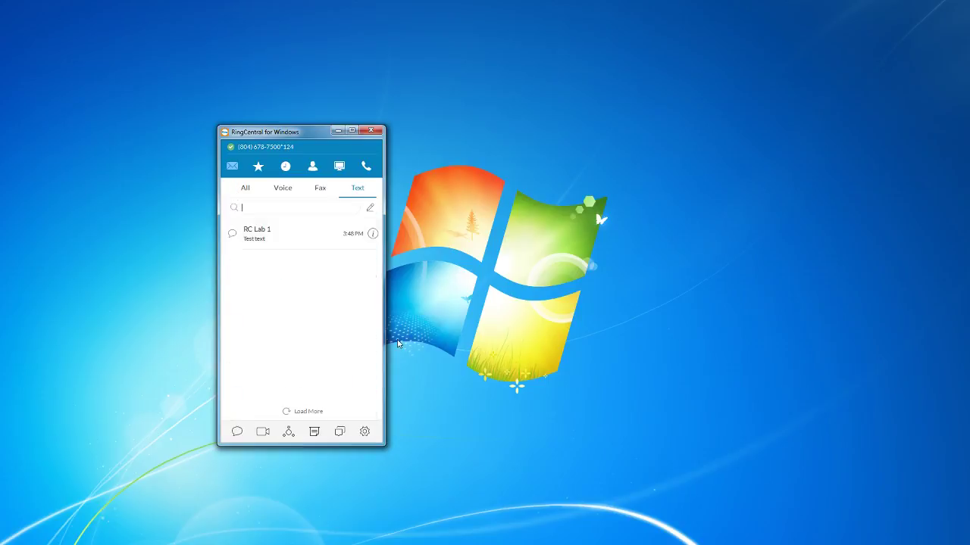
{"action": "left_click", "coordinate": [314, 431]}
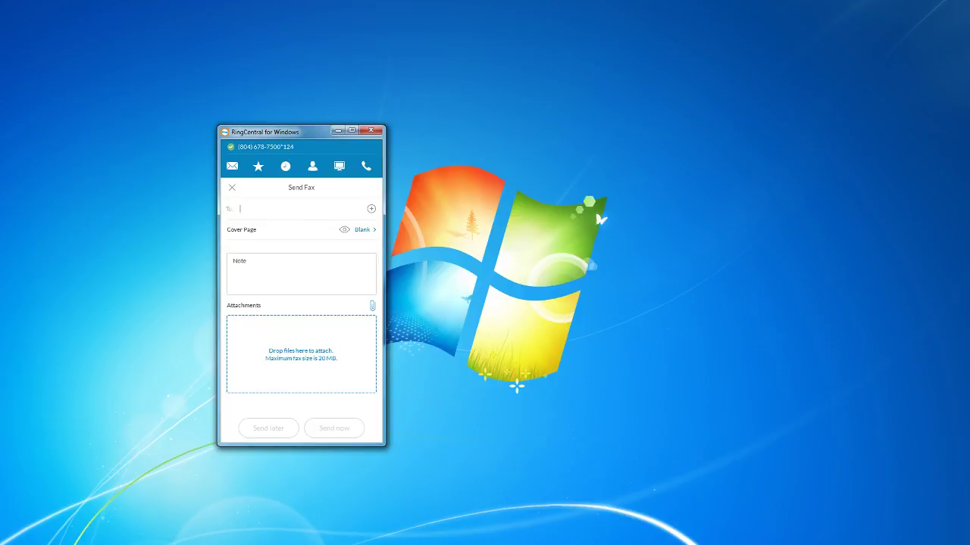
{"action": "left_click_drag", "start_coordinate": [839, 89], "coordinate": [282, 347]}
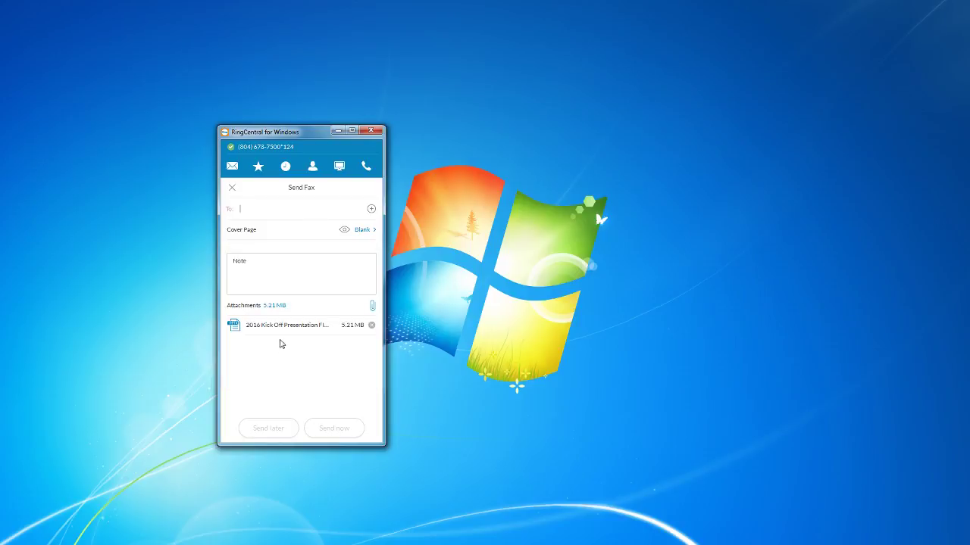
{"action": "left_click", "coordinate": [232, 190]}
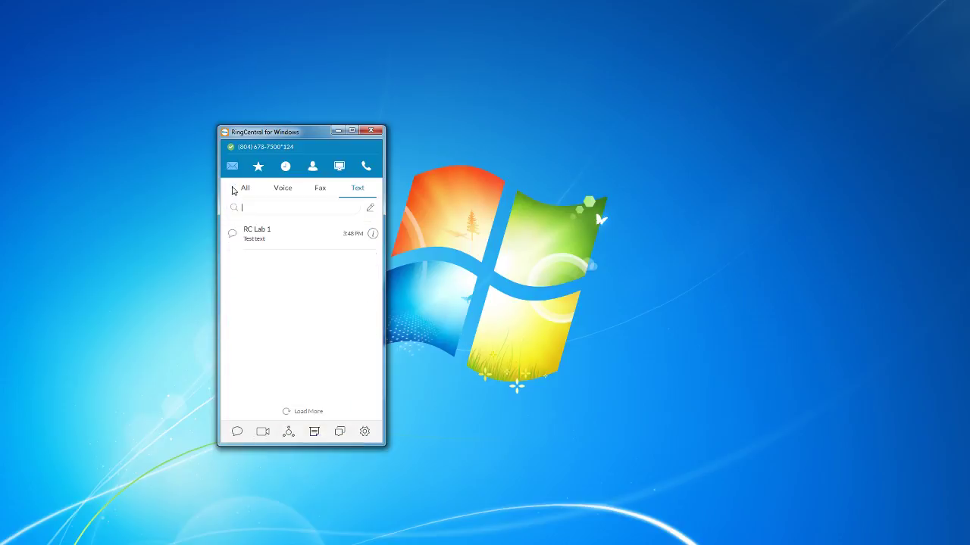
Review the Calling settings, then scroll through the General settings page.
{"action": "left_click", "coordinate": [368, 437]}
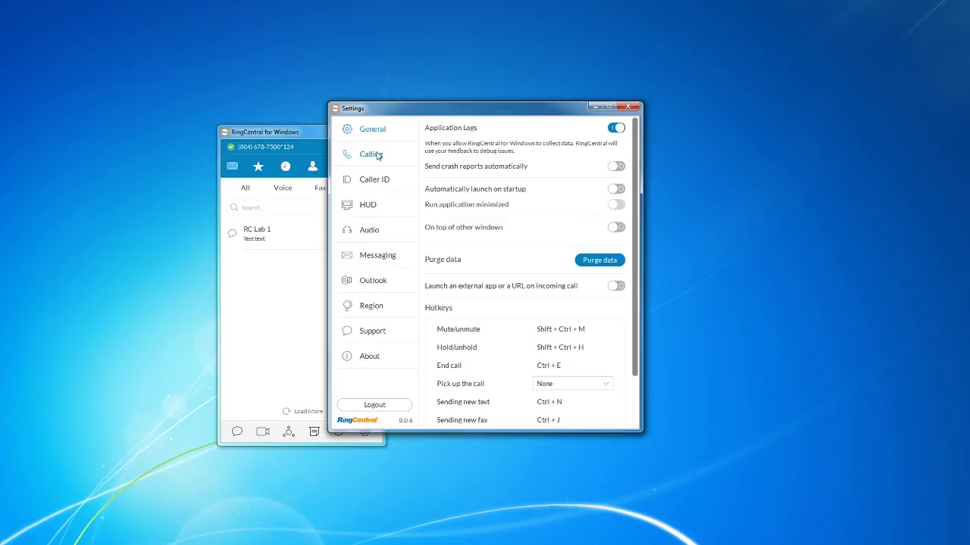
{"action": "left_click", "coordinate": [372, 155]}
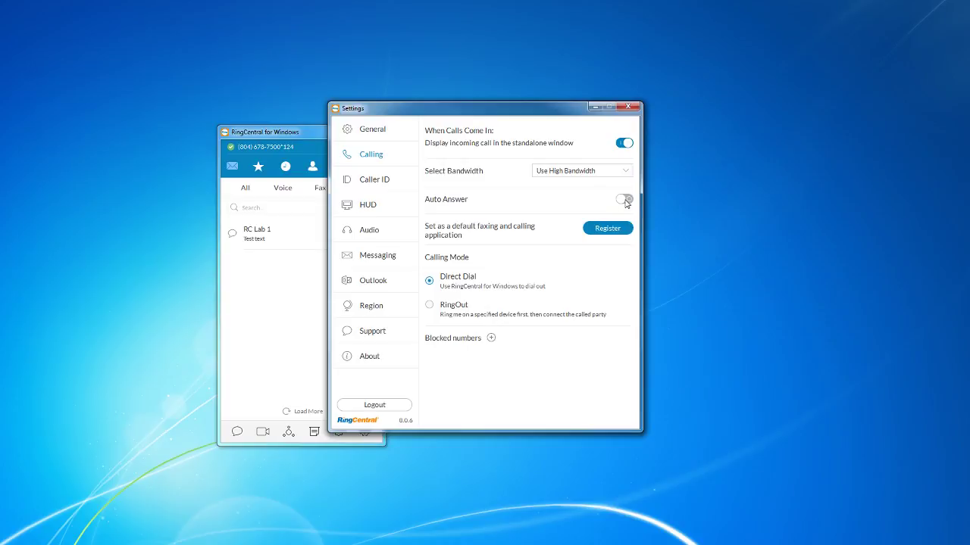
{"action": "left_click", "coordinate": [361, 134]}
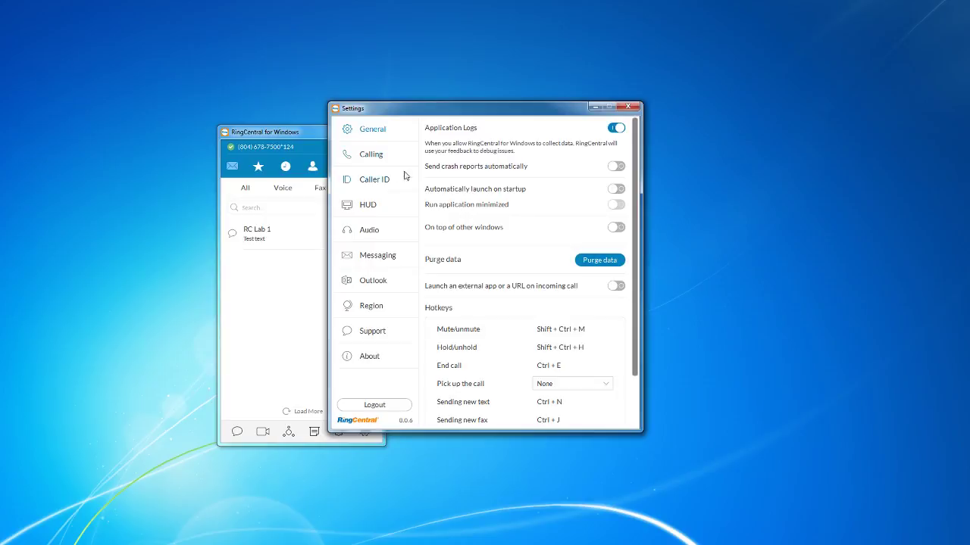
{"action": "scroll", "coordinate": [530, 261], "scroll_direction": "down", "scroll_amount": 1}
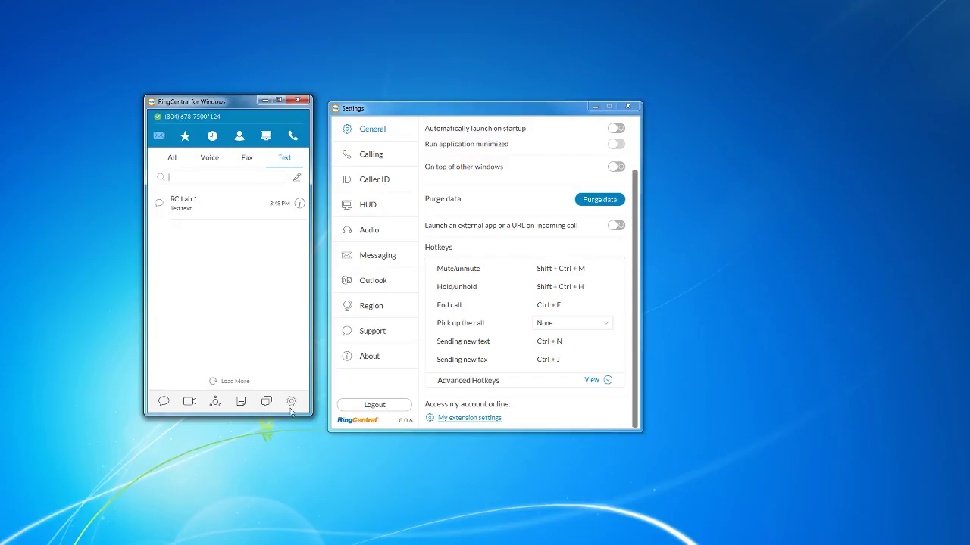
Log out of the account, confirming the prompt, and close the RingCentral login window.
{"action": "left_click", "coordinate": [397, 408]}
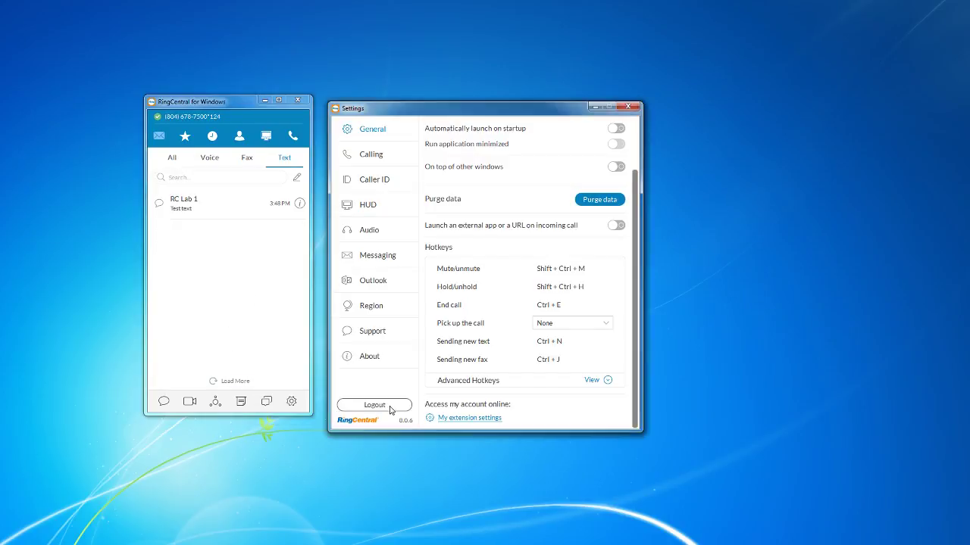
{"action": "left_click", "coordinate": [519, 292]}
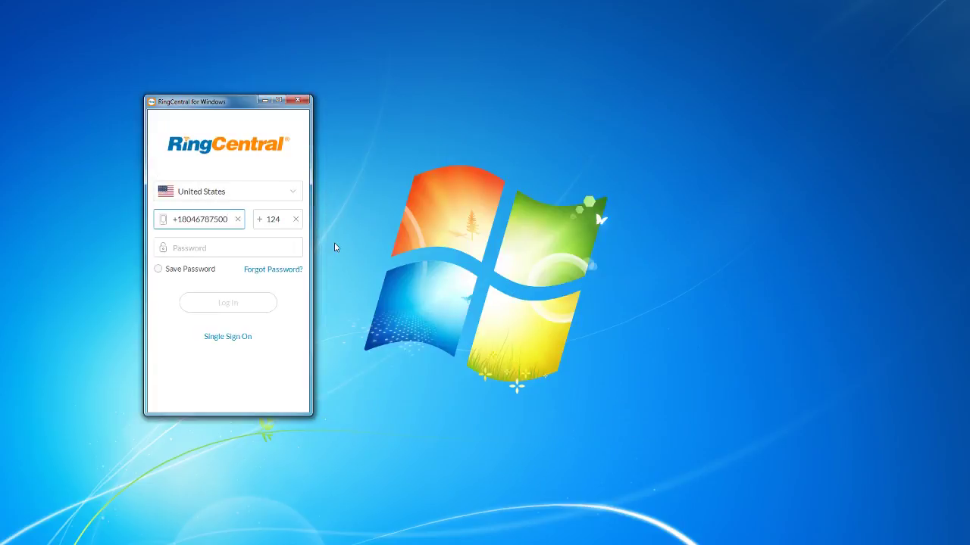
{"action": "left_click", "coordinate": [299, 100]}
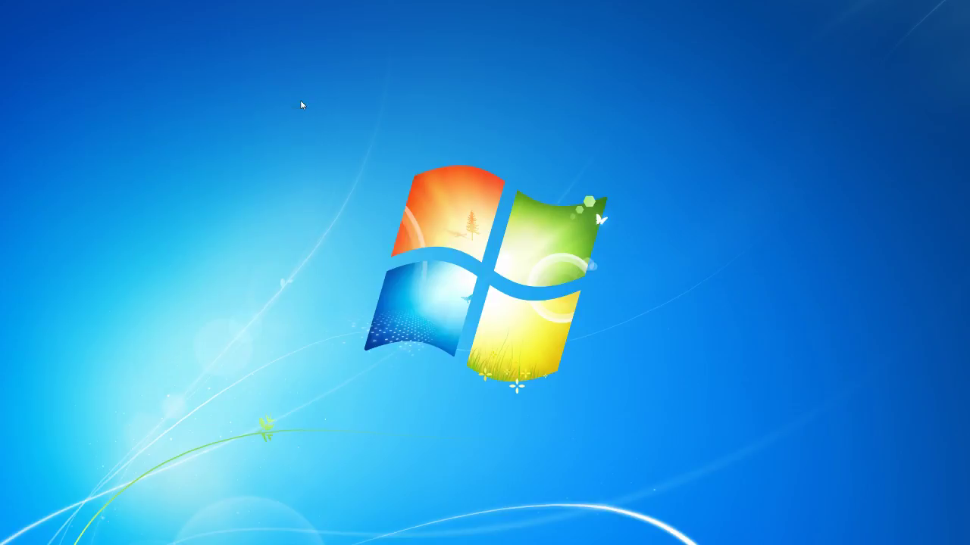